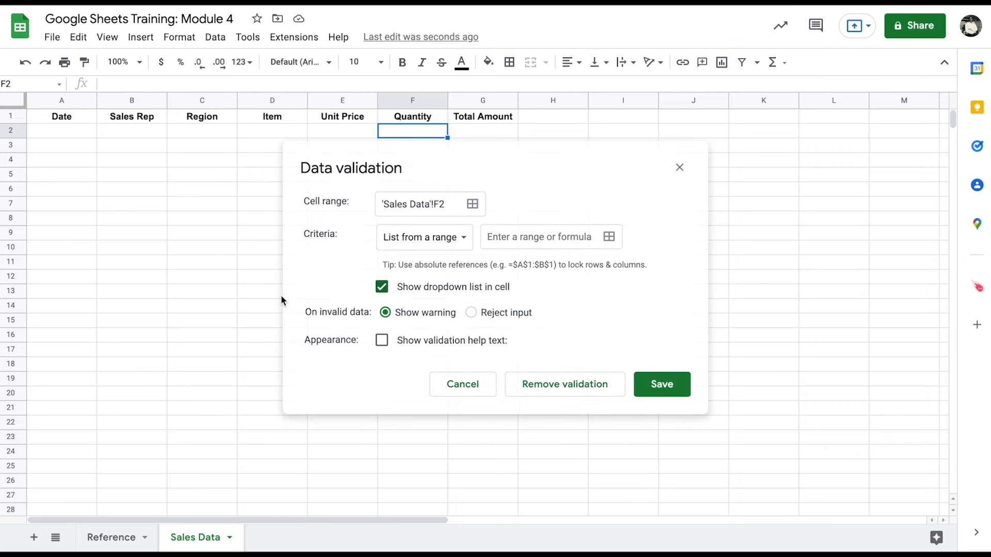
# - Set the data validation cell range to the Quantity cells F2:F1000
pyautogui.click(472, 205)
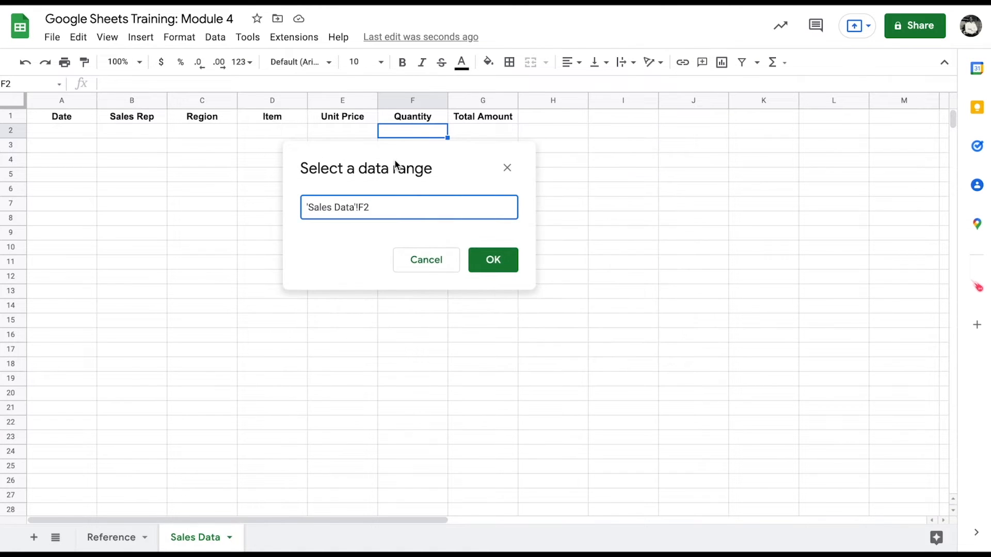
pyautogui.moveTo(398, 166); pyautogui.dragTo(609, 157)
pyautogui.click(427, 136)
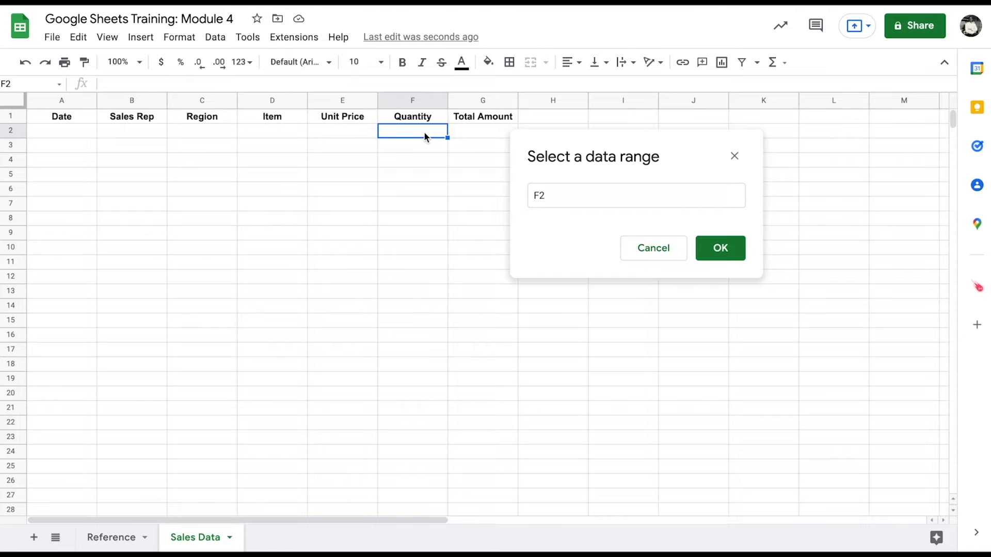
pyautogui.hotkey('ctrl', 'shift', 'Down')
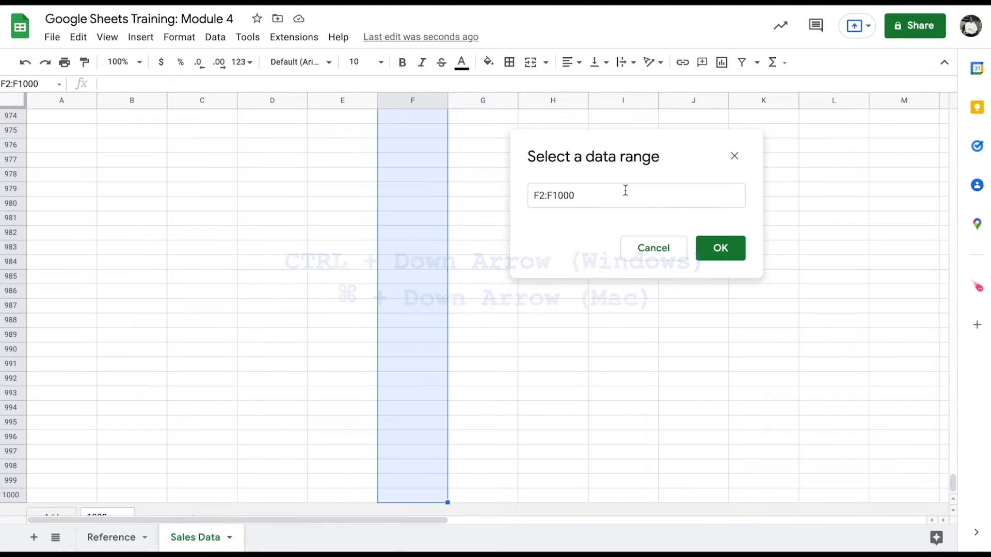
pyautogui.click(719, 246)
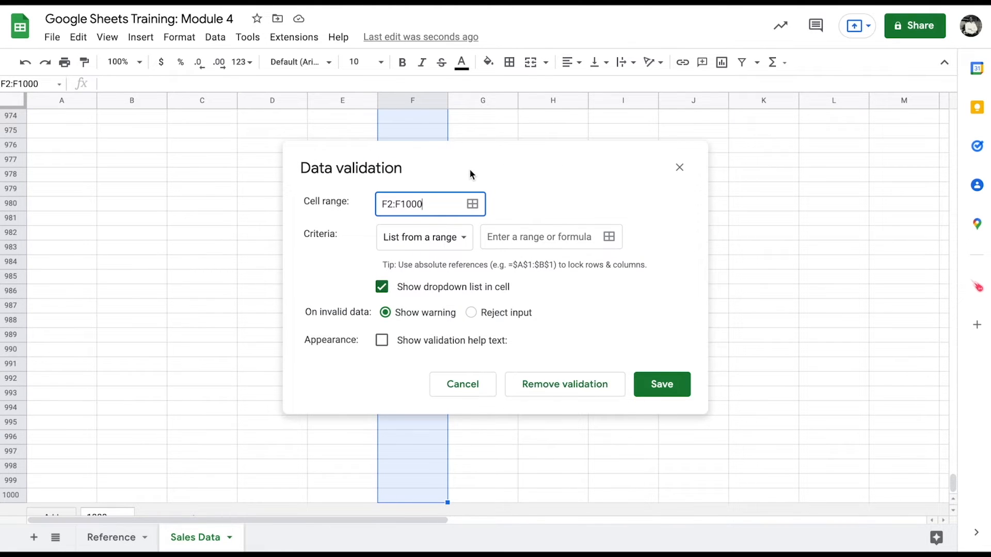
# - Set the validation criteria for the Quantity cells to a number greater than 0
pyautogui.click(464, 247)
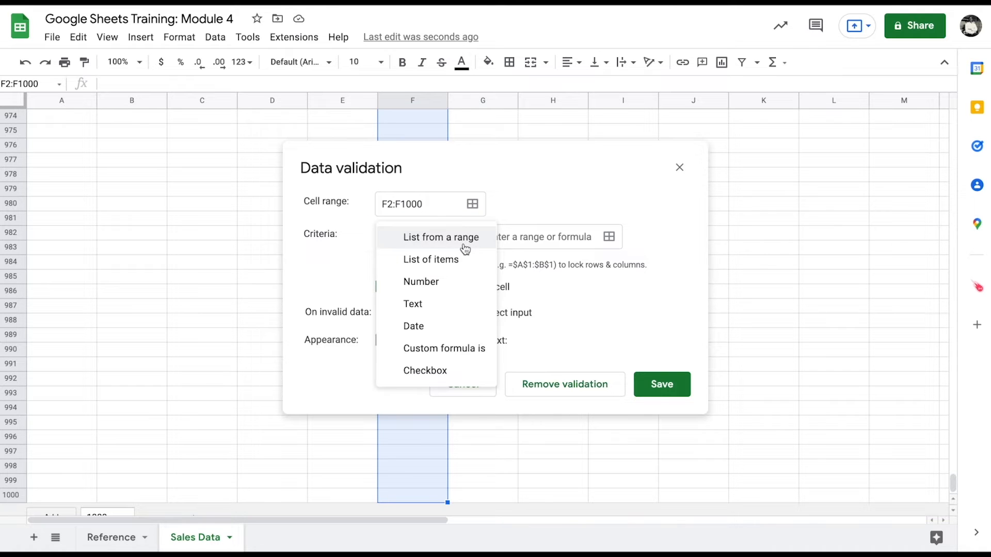
pyautogui.click(441, 287)
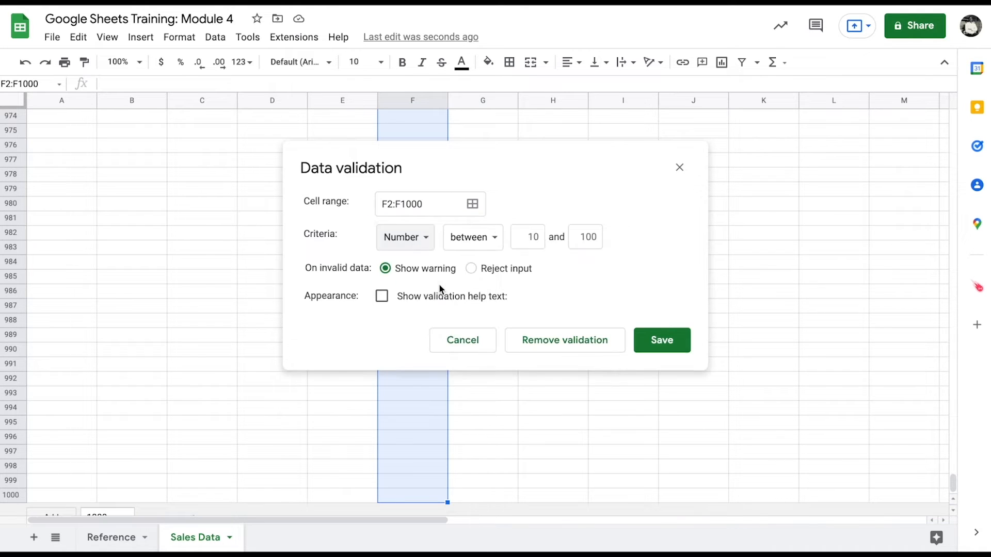
pyautogui.click(491, 239)
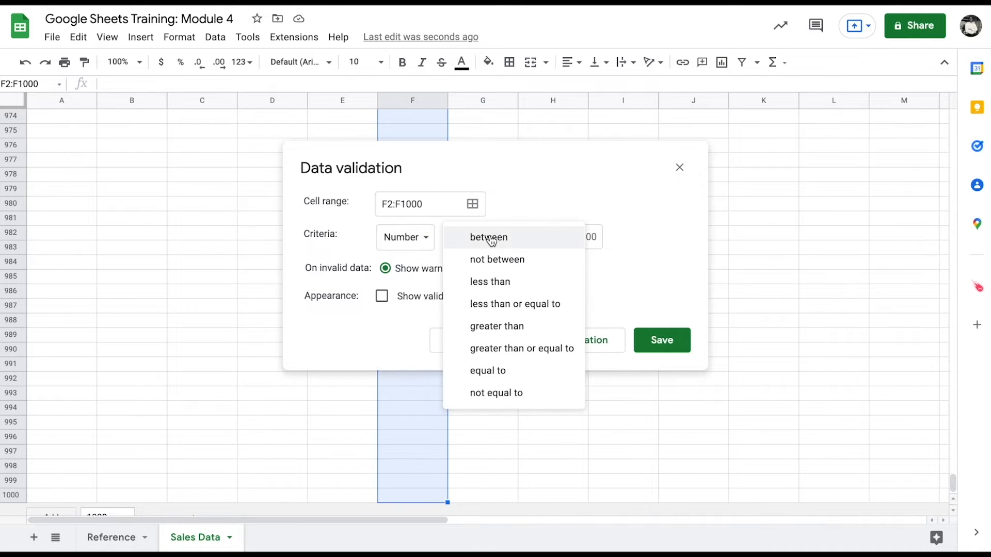
pyautogui.click(510, 327)
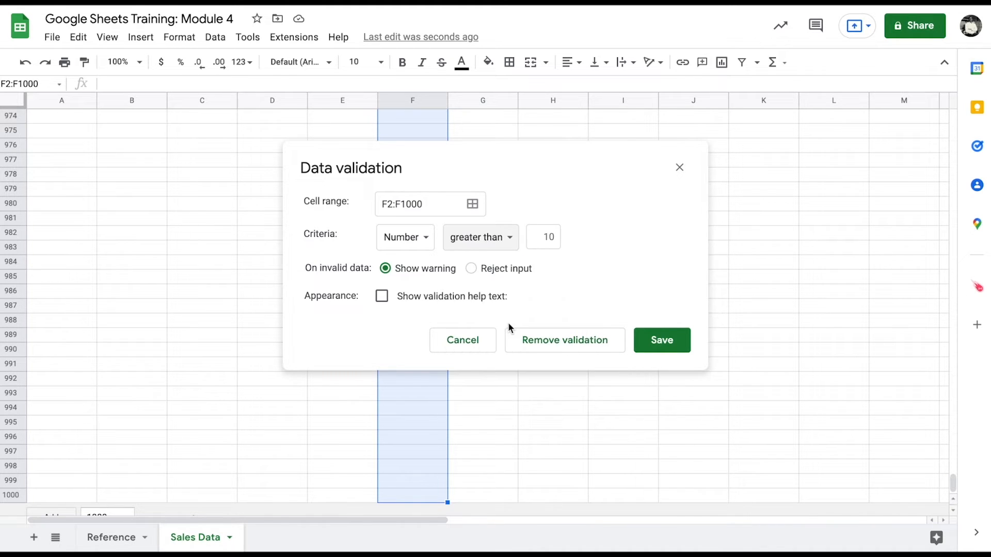
pyautogui.click(549, 235)
pyautogui.write('0')
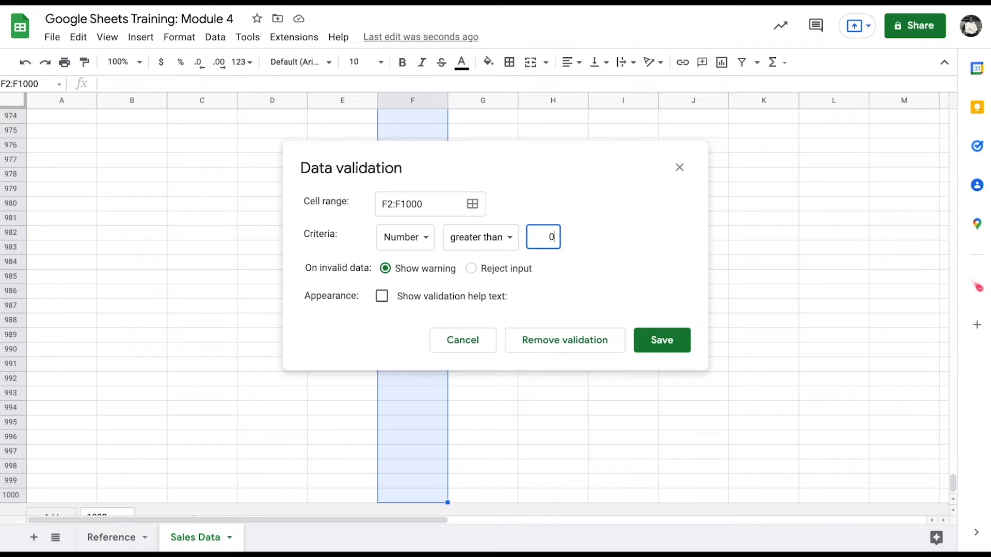
# - Make the Quantity rule reject invalid input and show validation help text, and save it
pyautogui.click(472, 268)
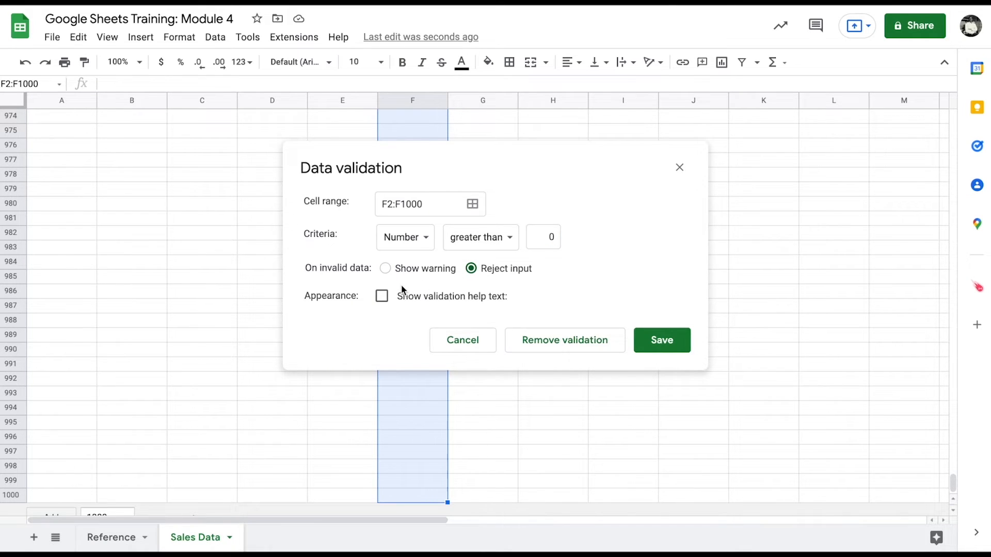
pyautogui.click(383, 297)
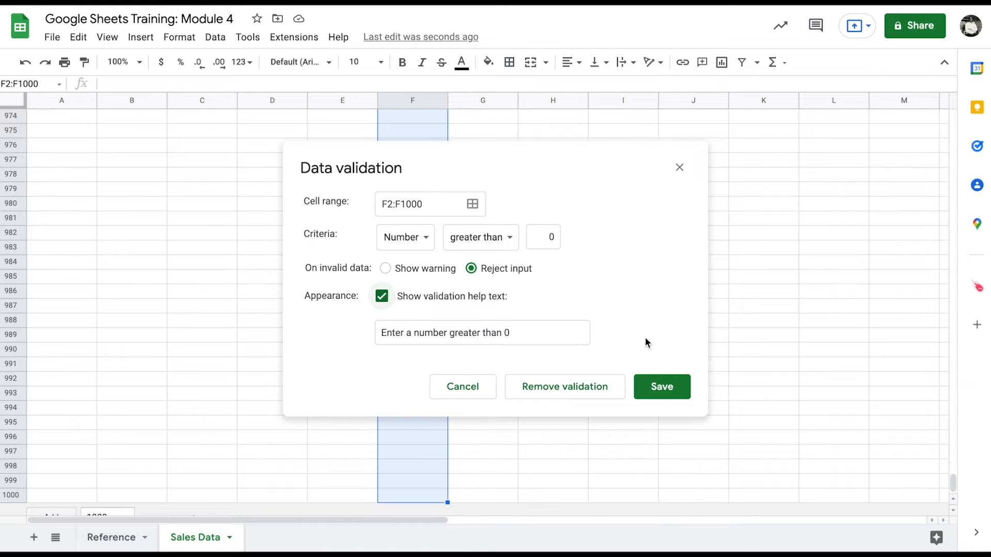
pyautogui.click(659, 388)
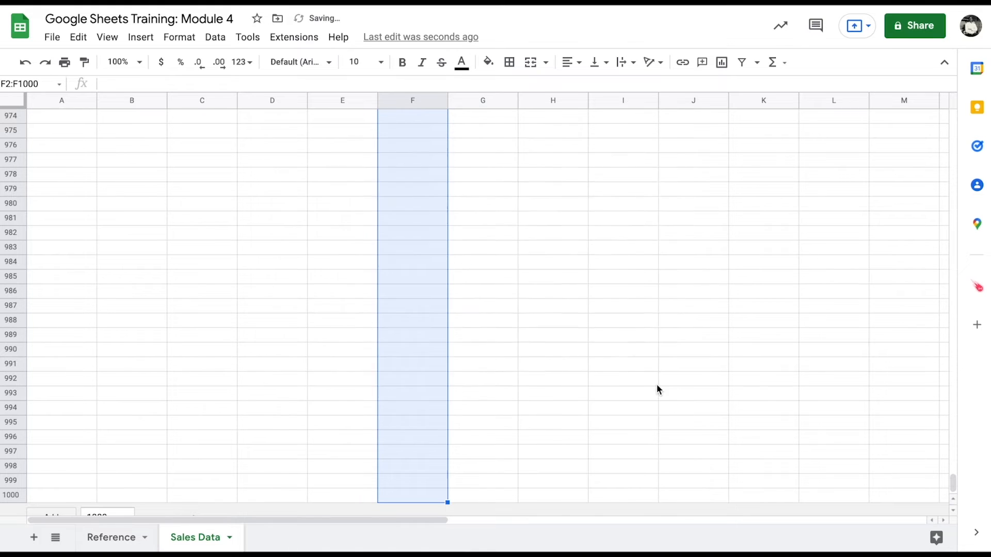
# - Test the Quantity rule by trying to enter 0 in cell F2
pyautogui.click(431, 130)
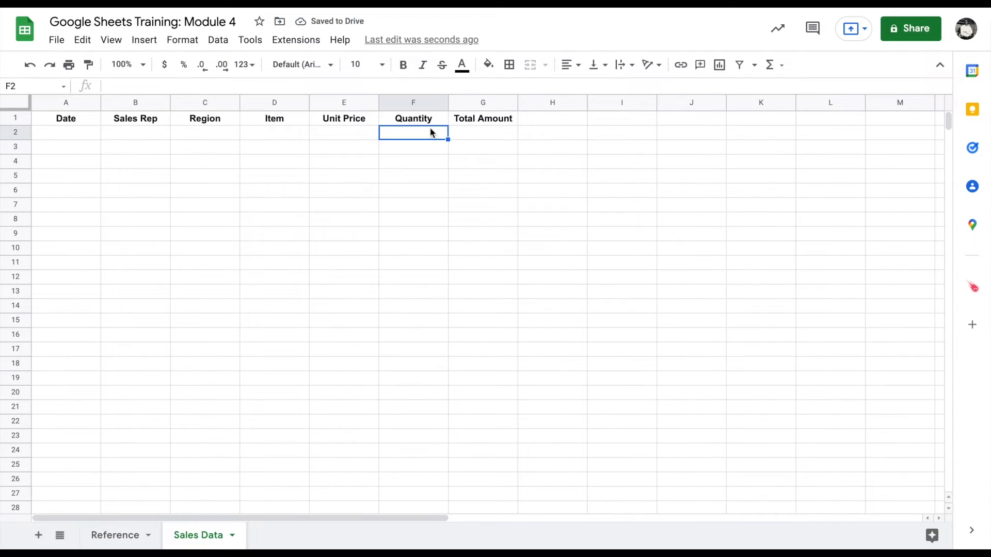
pyautogui.write('0')
pyautogui.press('Return')
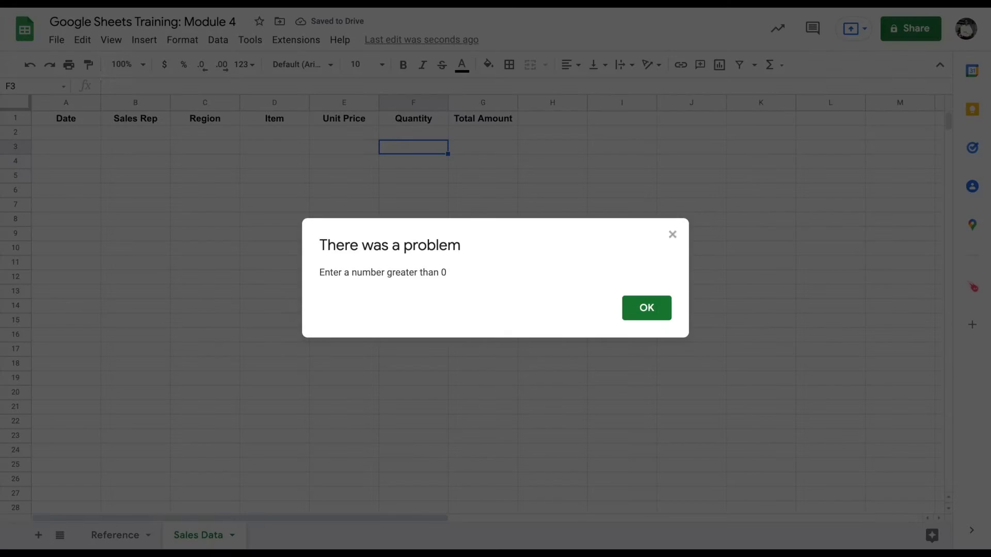
pyautogui.press('Return')
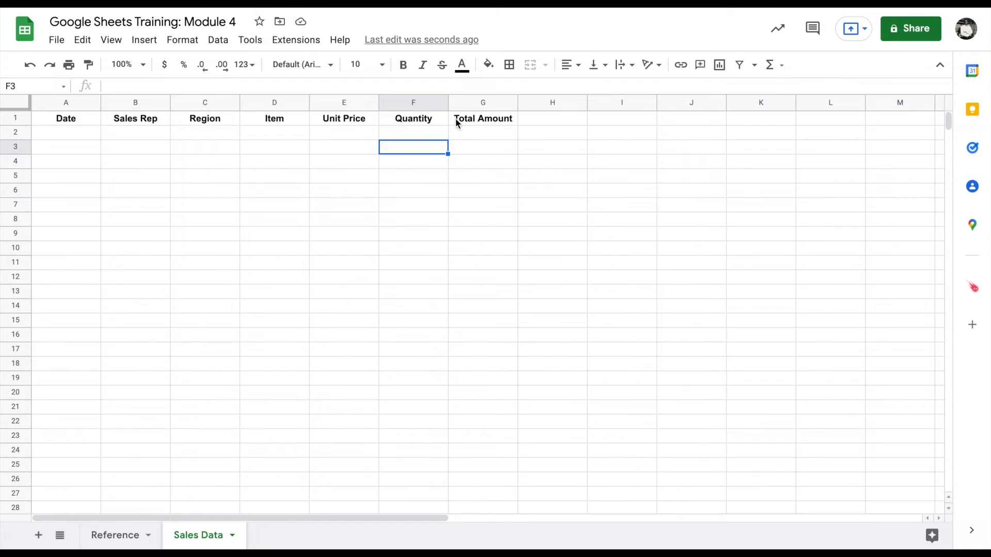
# - Test the Quantity rule by trying to enter the text "ten" in cell F2
pyautogui.click(431, 132)
pyautogui.write('ten')
pyautogui.press('Return')
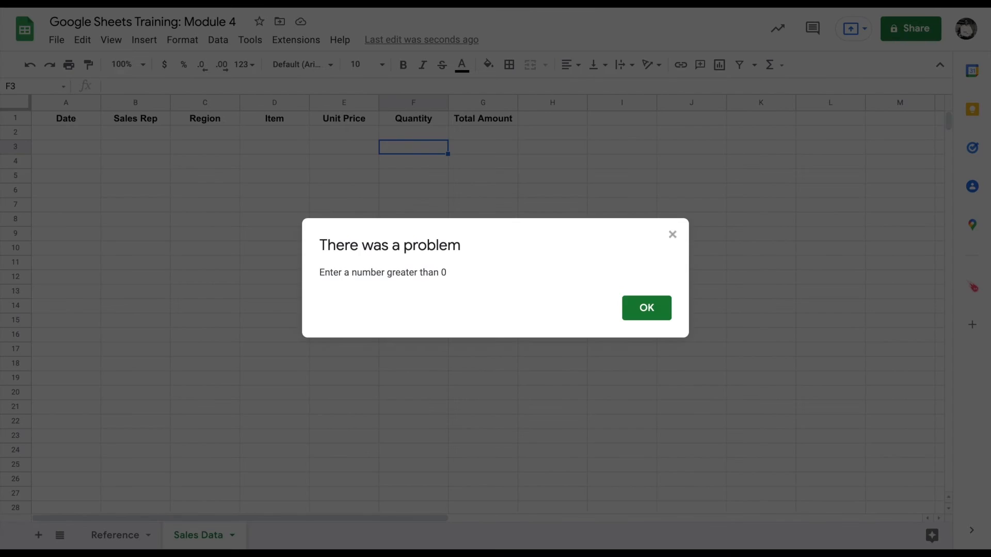
pyautogui.press('Return')
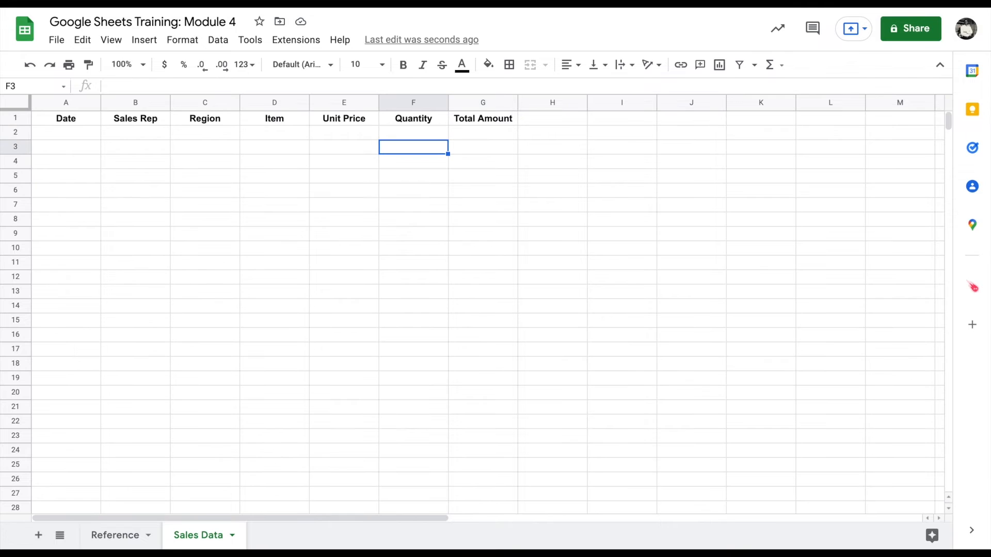
# - Enter 10 as the Quantity in cell F2 to test a valid number
pyautogui.click(414, 132)
pyautogui.write('10')
pyautogui.press('Return')
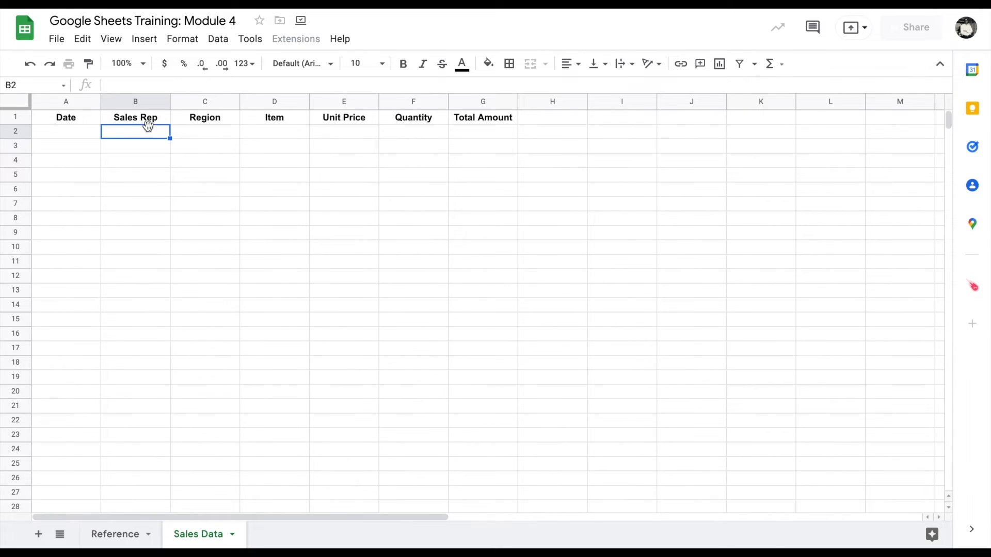
# - Start a data validation rule for the Sales Rep column covering cells B2:B1000
pyautogui.click(222, 43)
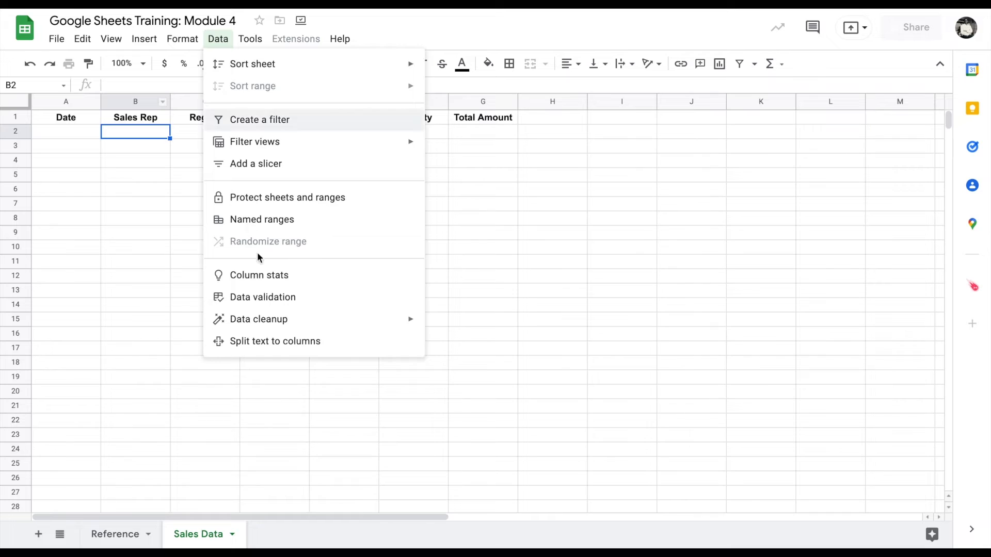
pyautogui.click(262, 298)
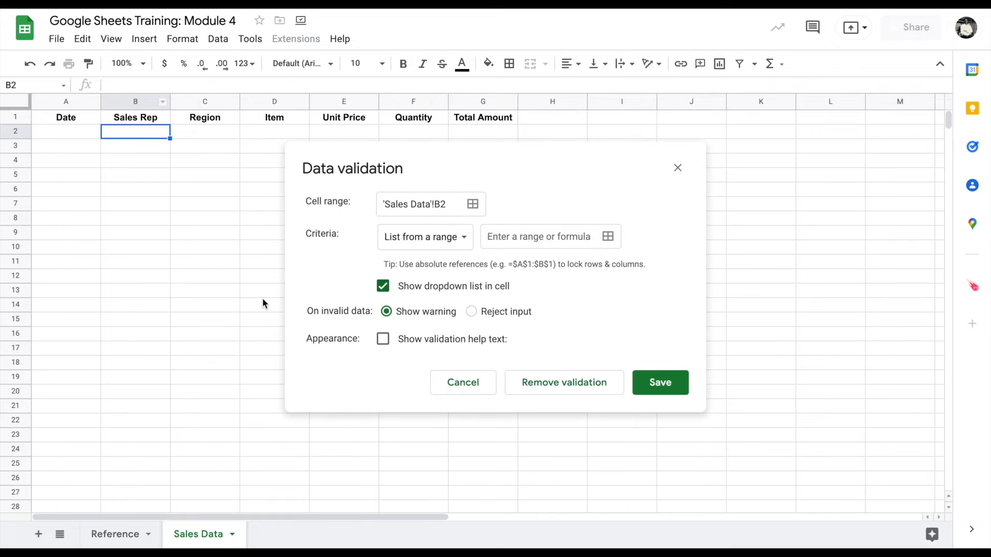
pyautogui.click(472, 204)
pyautogui.click(149, 132)
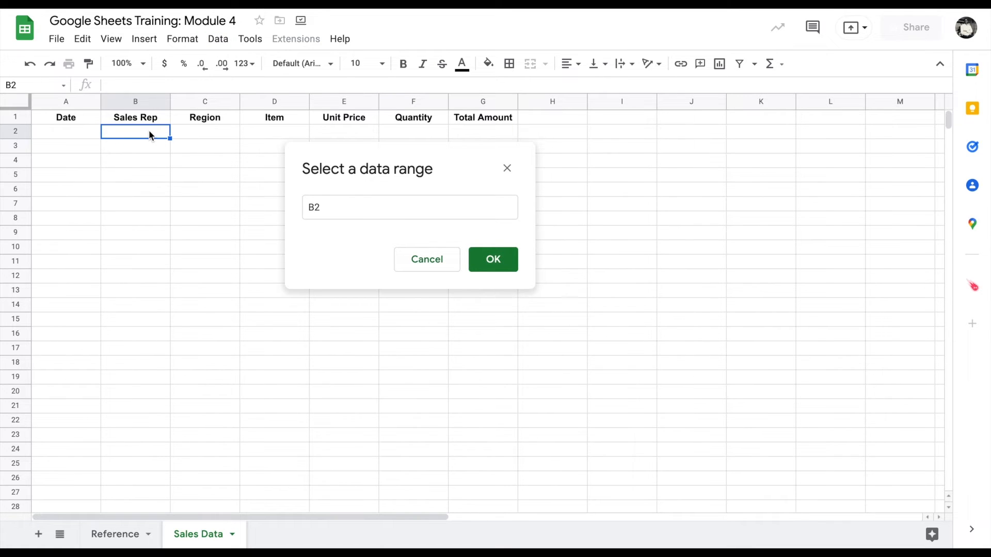
pyautogui.hotkey('ctrl', 'shift', 'Down')
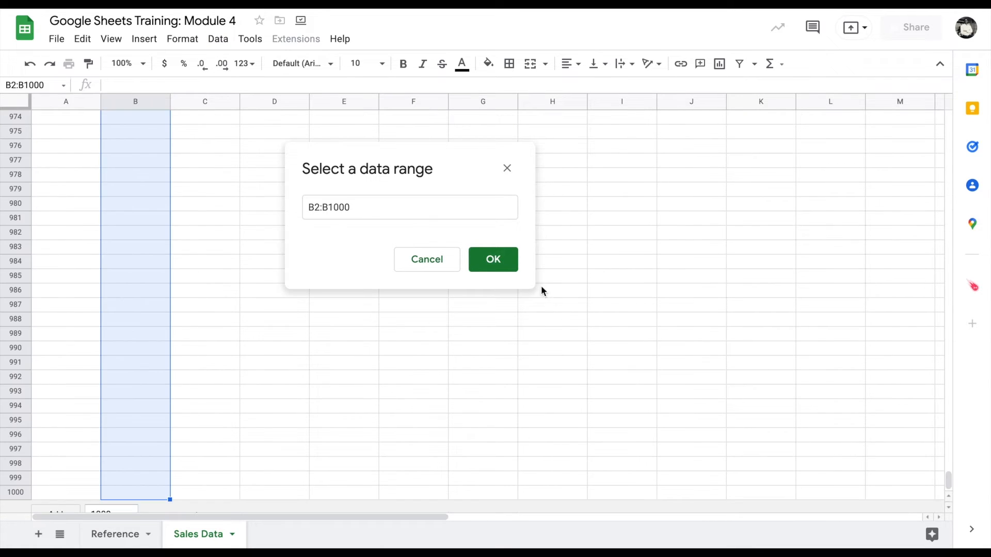
pyautogui.click(503, 267)
# - Set the Sales Rep criteria to a list of items containing the four sales reps' first names, separated by commas
pyautogui.click(448, 244)
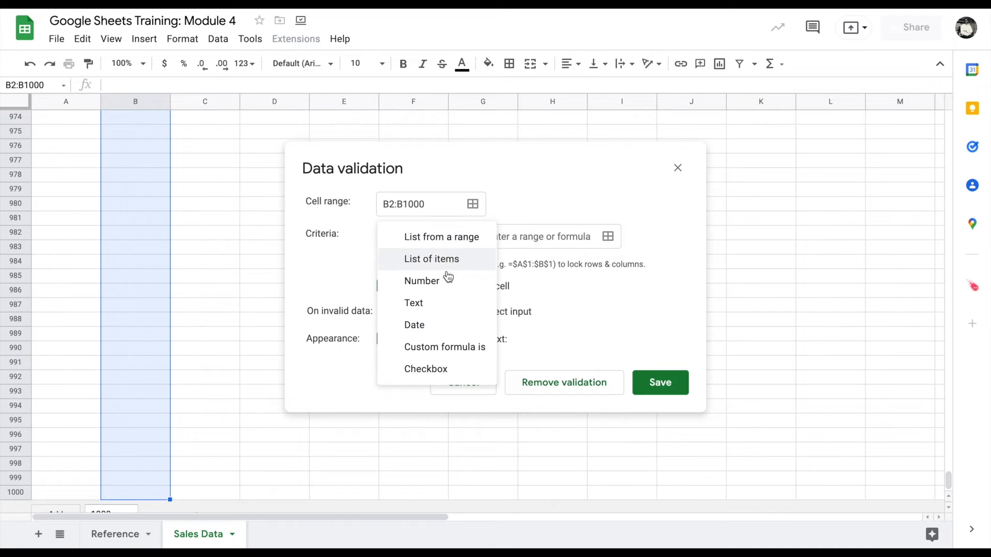
pyautogui.click(453, 259)
pyautogui.click(537, 236)
pyautogui.write('Mary, Ben, ')
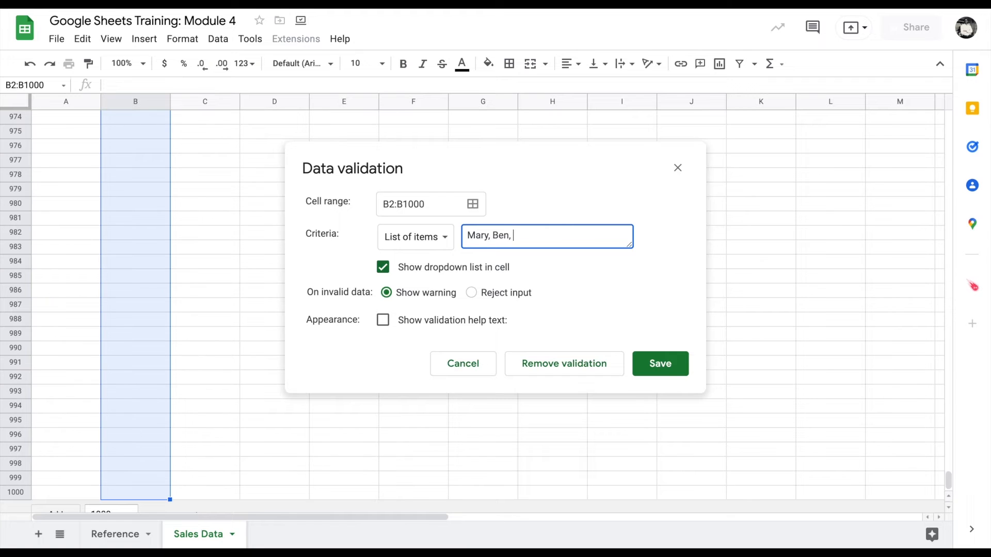
pyautogui.write('David, Anita')
# - Make the Sales Rep rule reject invalid input and show validation help text, and save it
pyautogui.click(472, 296)
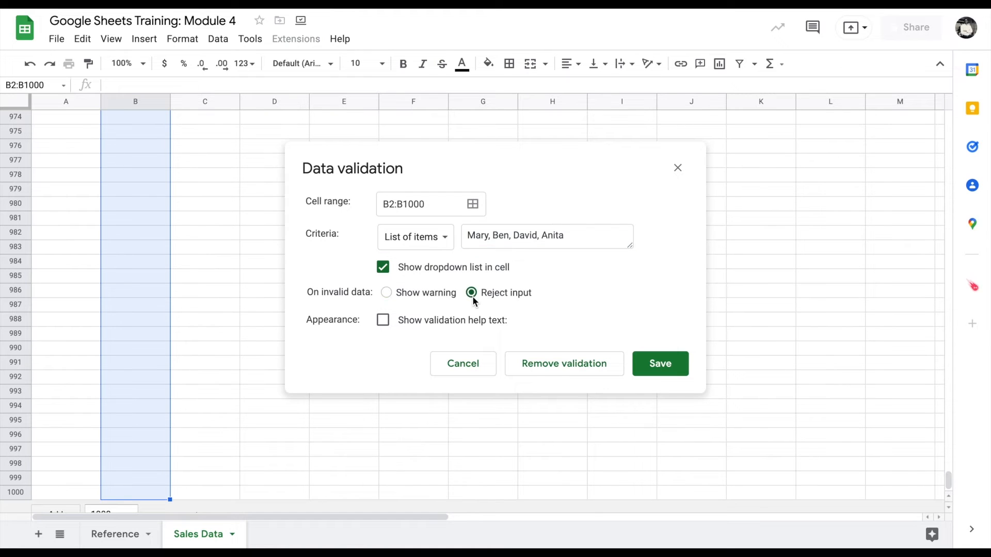
pyautogui.click(462, 326)
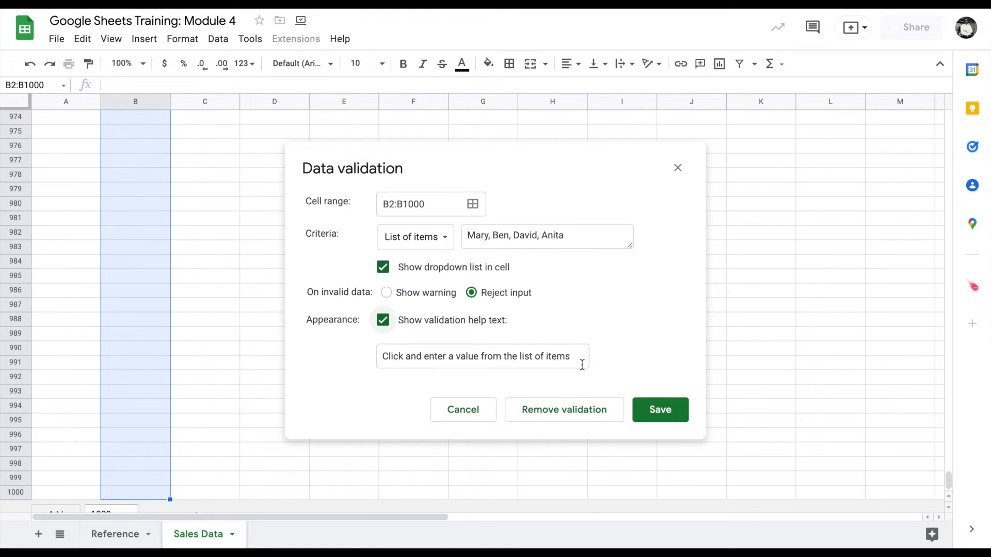
pyautogui.click(659, 411)
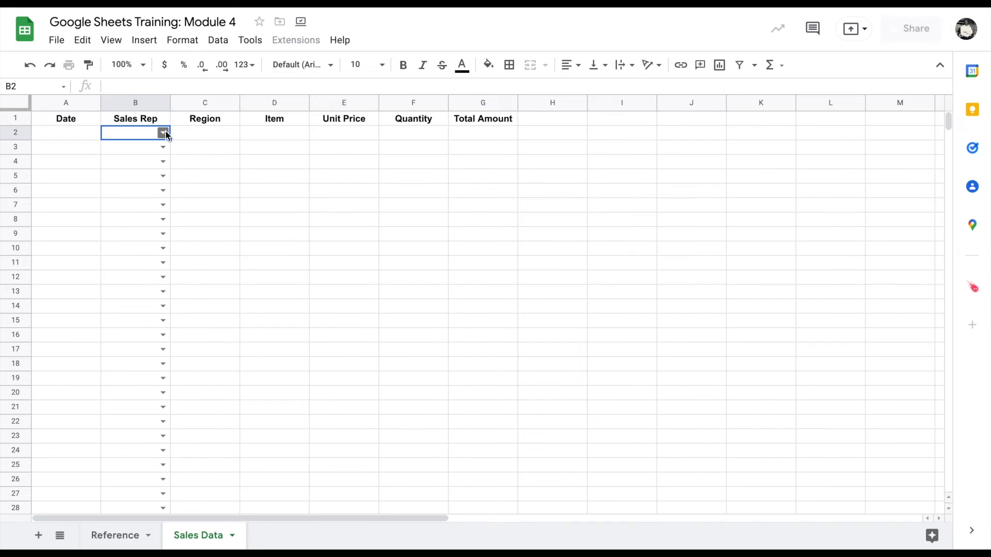
# - Test the Sales Rep dropdown by filling B2, B3 and B4 with the first, second and fourth listed names
pyautogui.click(163, 133)
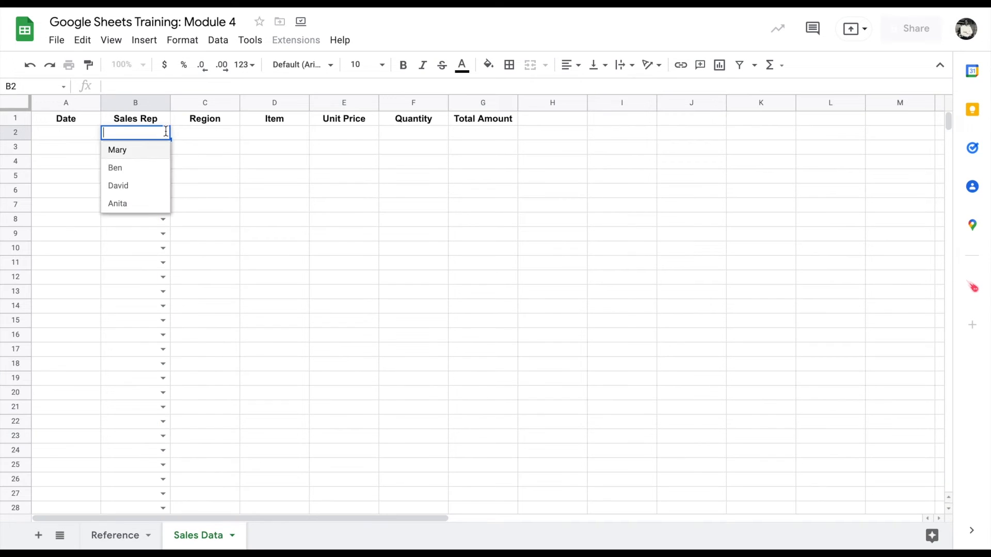
pyautogui.click(151, 151)
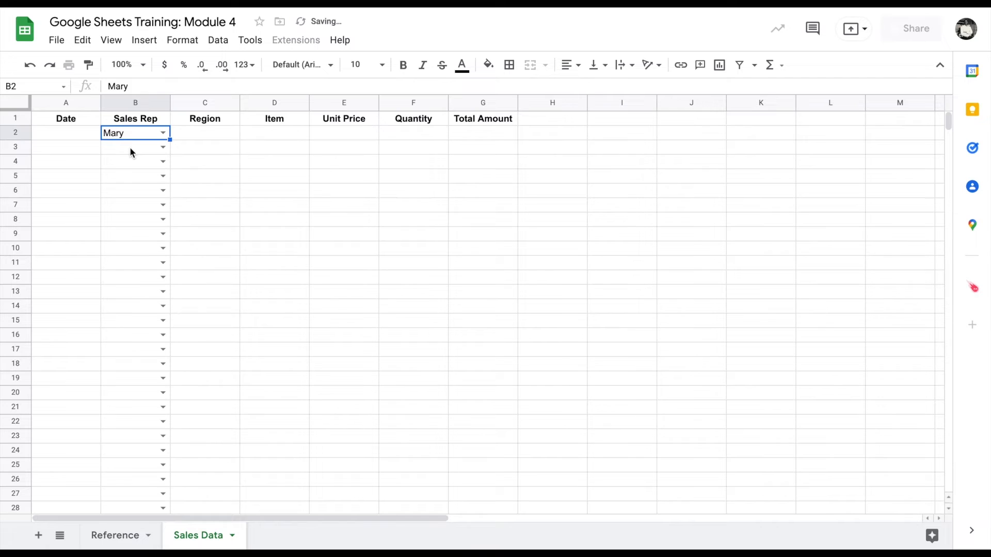
pyautogui.click(132, 152)
pyautogui.write('B')
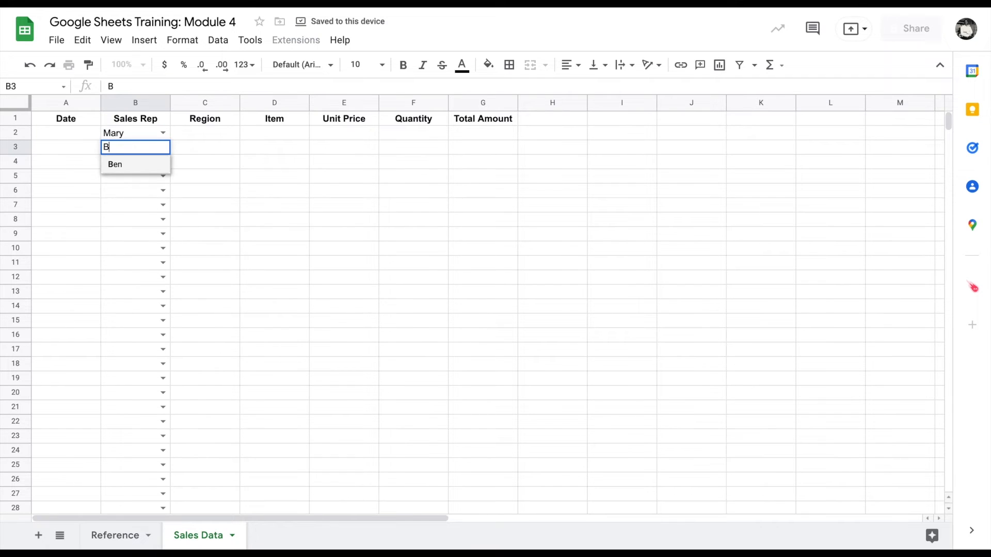
pyautogui.write('en')
pyautogui.press('Return')
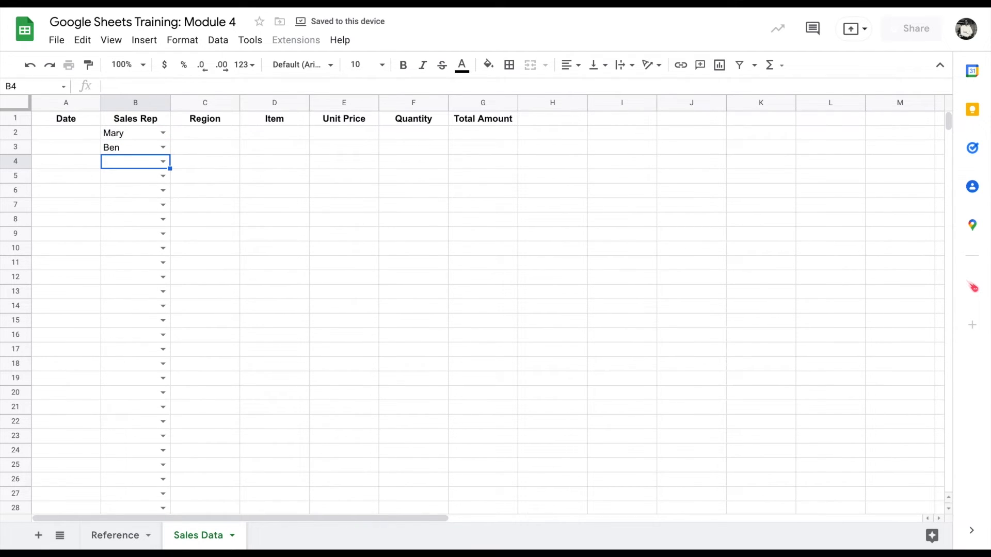
pyautogui.write('anita')
pyautogui.press('Return')
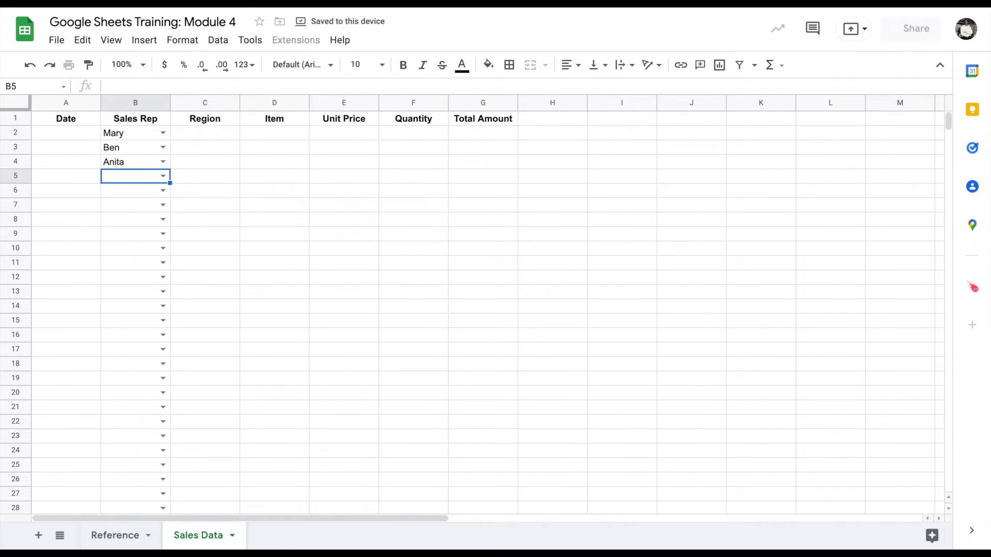
# - Test the Sales Rep rule by trying to enter an unlisted name in cell B5, and dismiss the alert
pyautogui.write('marcy')
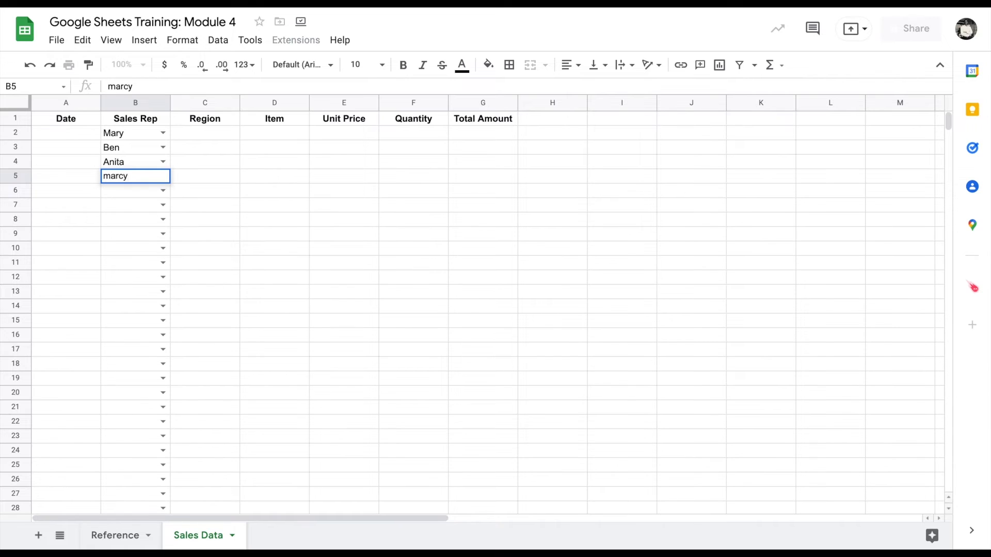
pyautogui.press('Return')
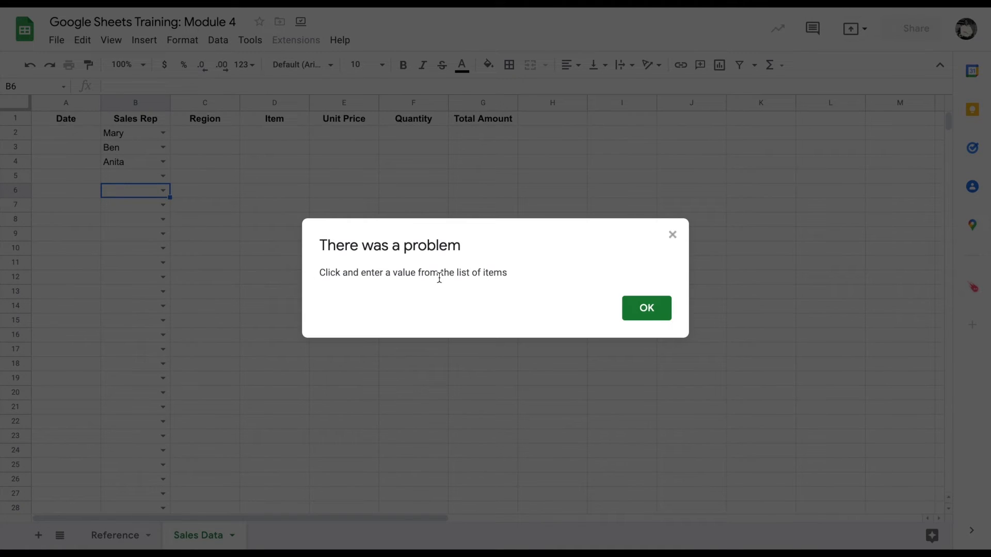
pyautogui.click(646, 309)
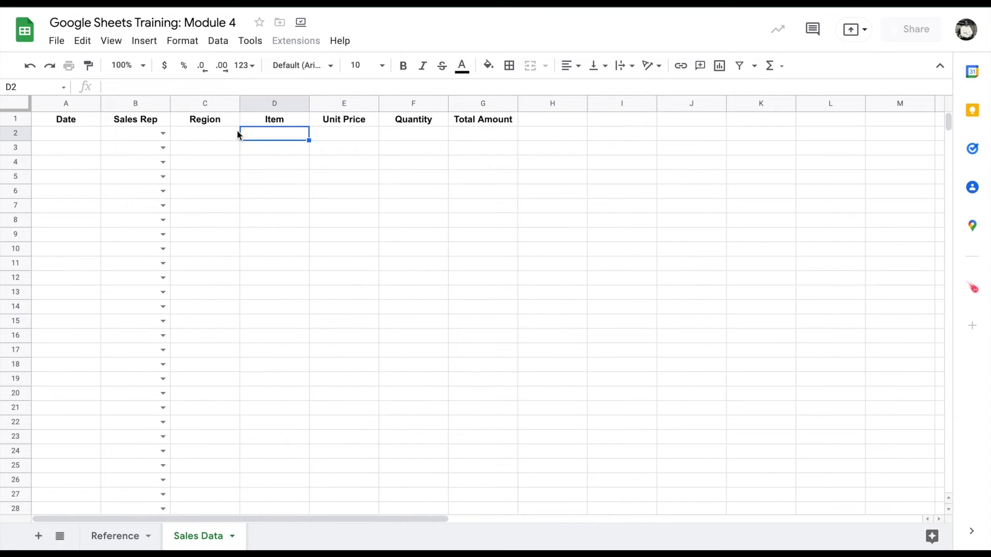
# - Start a data validation rule for cell D2 that takes its list from the range Reference!A2:A6
pyautogui.click(218, 42)
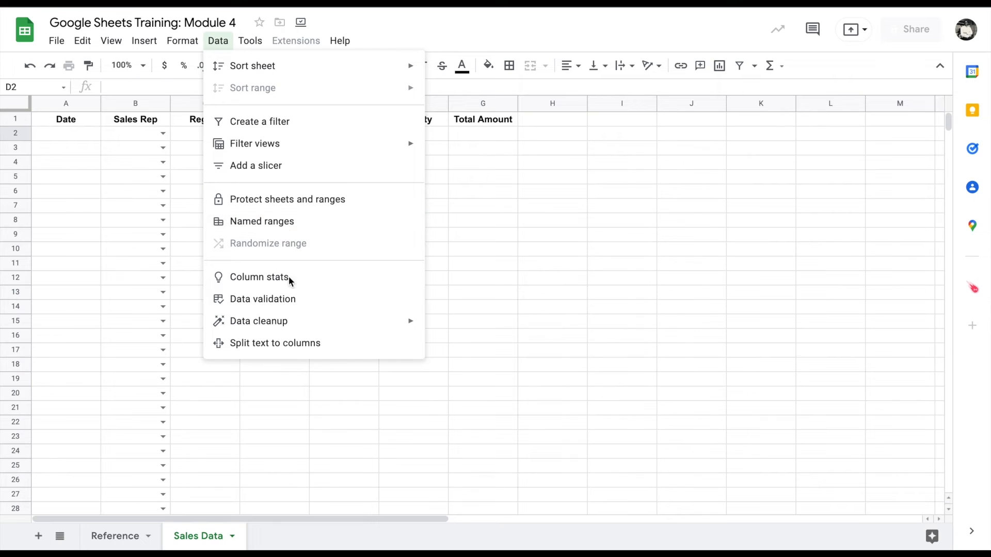
pyautogui.click(290, 300)
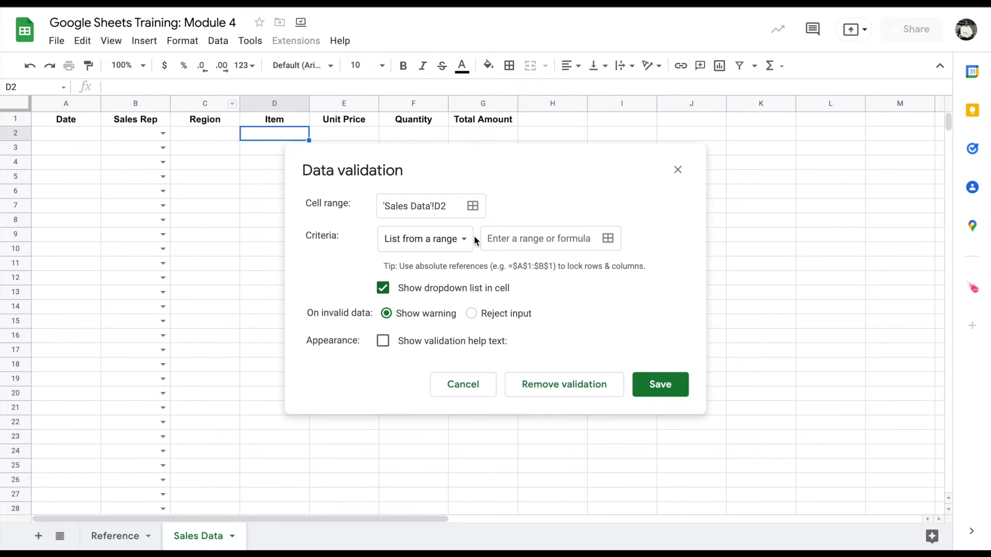
pyautogui.click(607, 238)
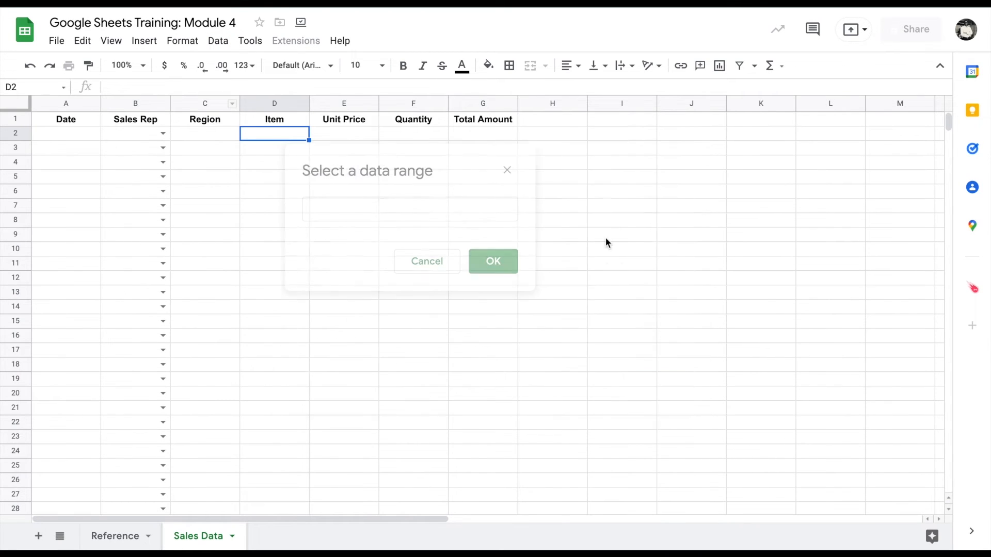
pyautogui.click(122, 548)
pyautogui.moveTo(119, 137); pyautogui.dragTo(122, 194)
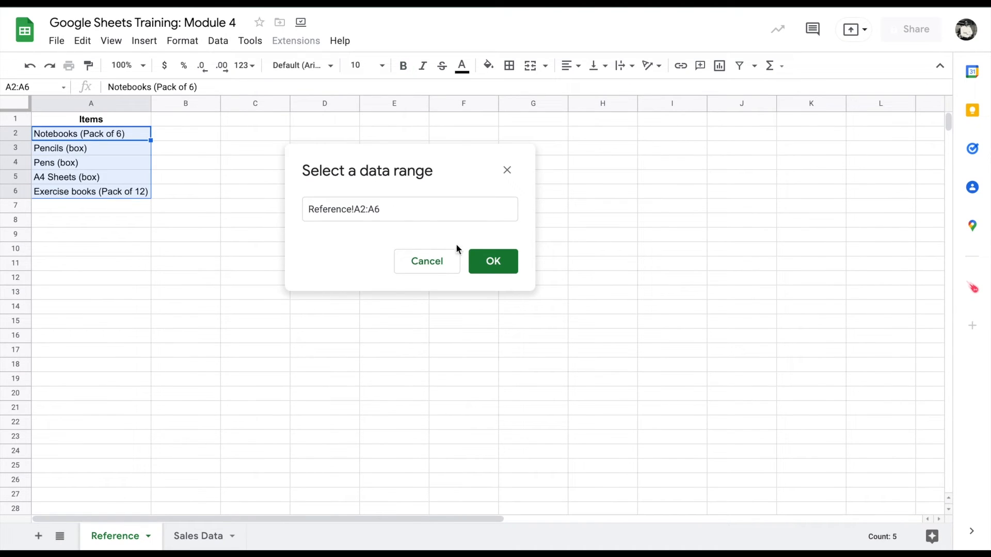
pyautogui.click(487, 267)
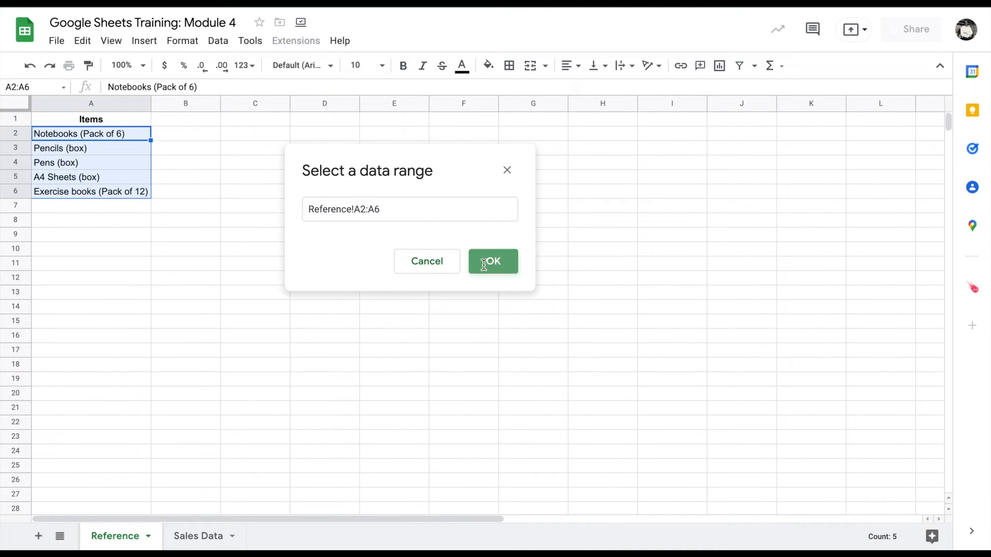
pyautogui.click(184, 535)
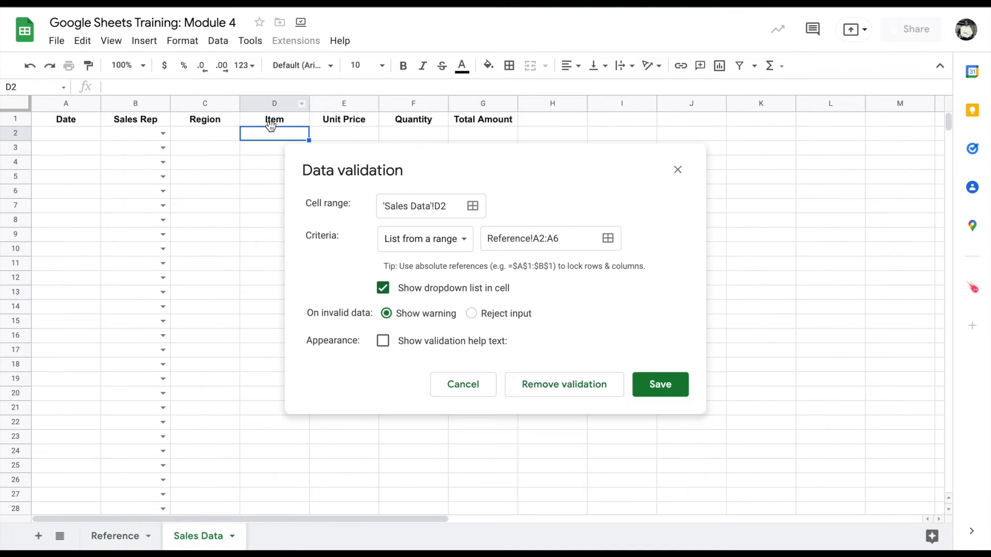
# - Extend the Item rule's cell range to 'Sales Data'!D2:D and make it reject invalid input
pyautogui.click(449, 206)
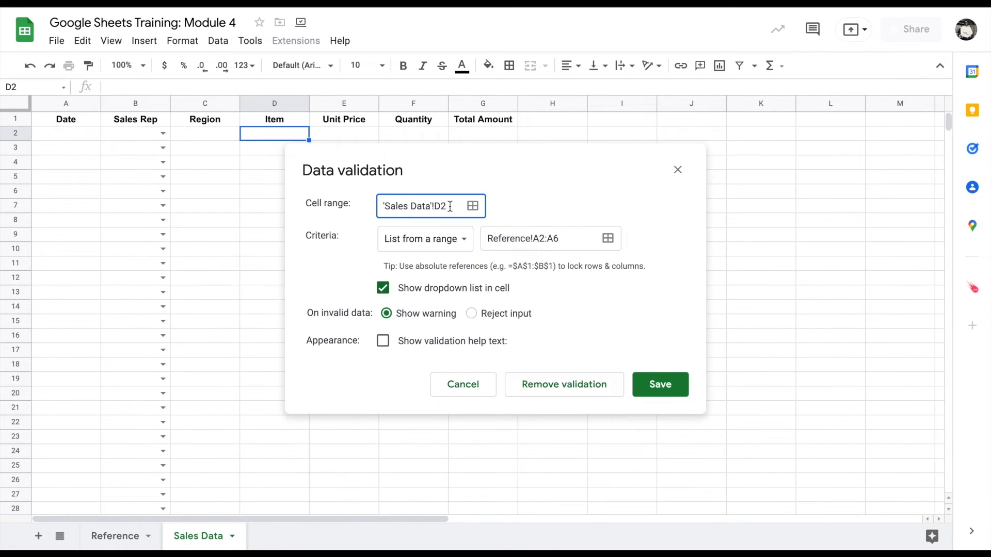
pyautogui.write(':D')
pyautogui.click(473, 314)
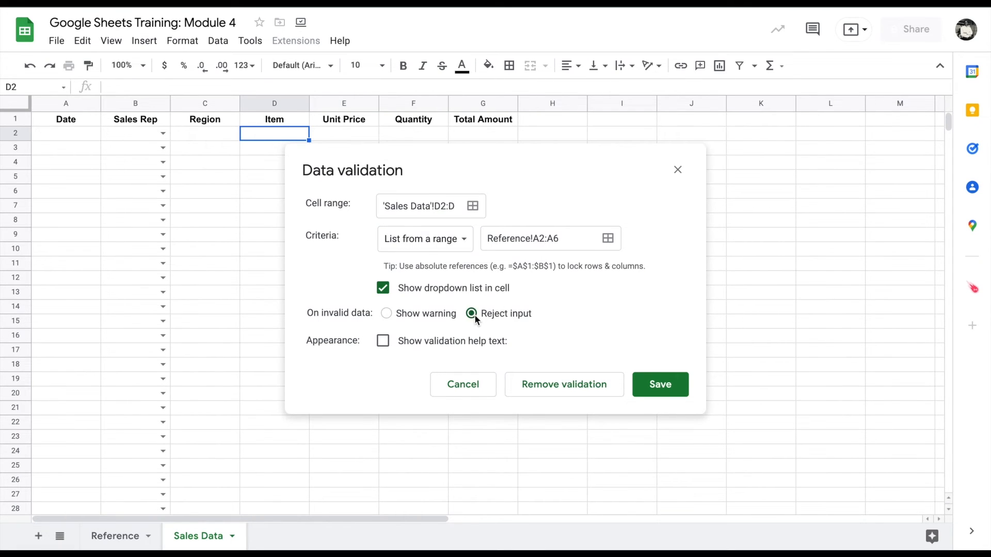
# - Show validation help text for the Item rule, replace the range reference in it with "list", and save the rule
pyautogui.click(463, 346)
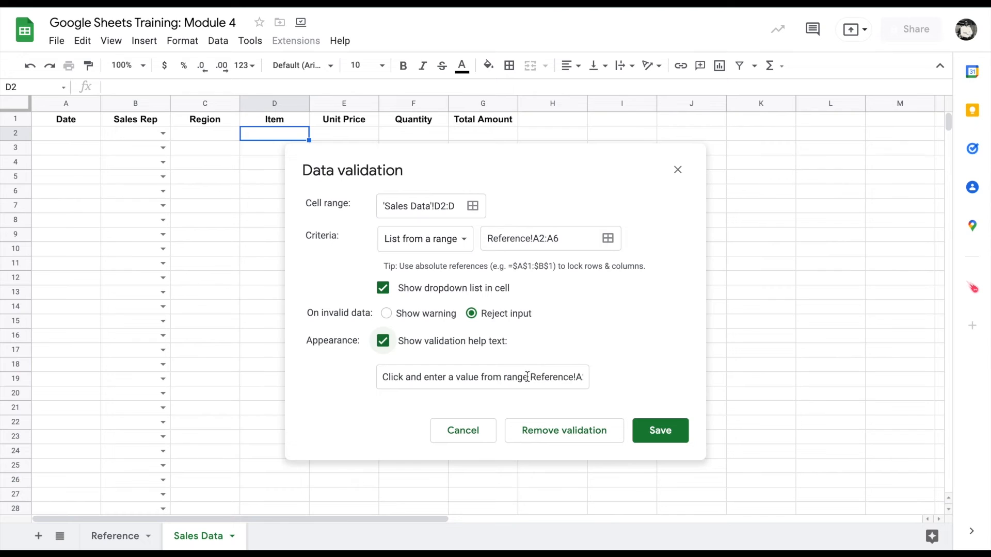
pyautogui.moveTo(535, 377); pyautogui.dragTo(625, 392)
pyautogui.press('BackSpace')
pyautogui.press('BackSpace')
pyautogui.press('BackSpace')
pyautogui.press('BackSpace')
pyautogui.press('BackSpace')
pyautogui.press('BackSpace')
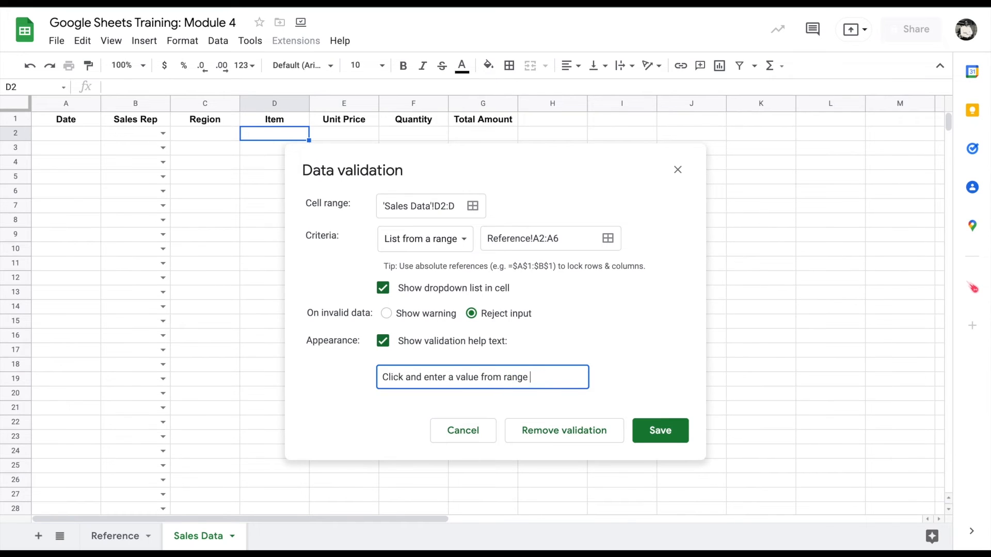
pyautogui.write('list')
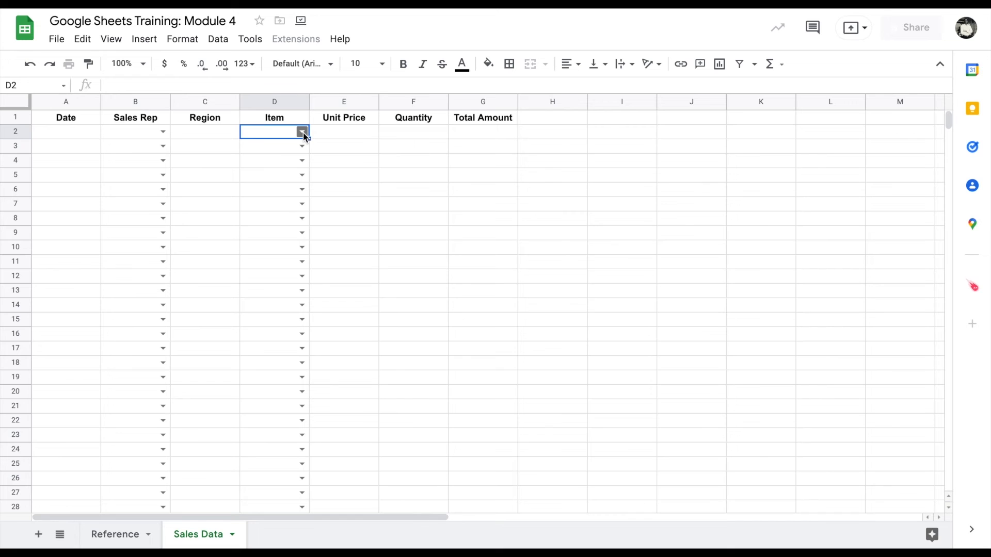
# - Test the Item dropdown by filling D2 with Pencils (box) and D3 with Pens (box)
pyautogui.click(302, 133)
pyautogui.click(285, 166)
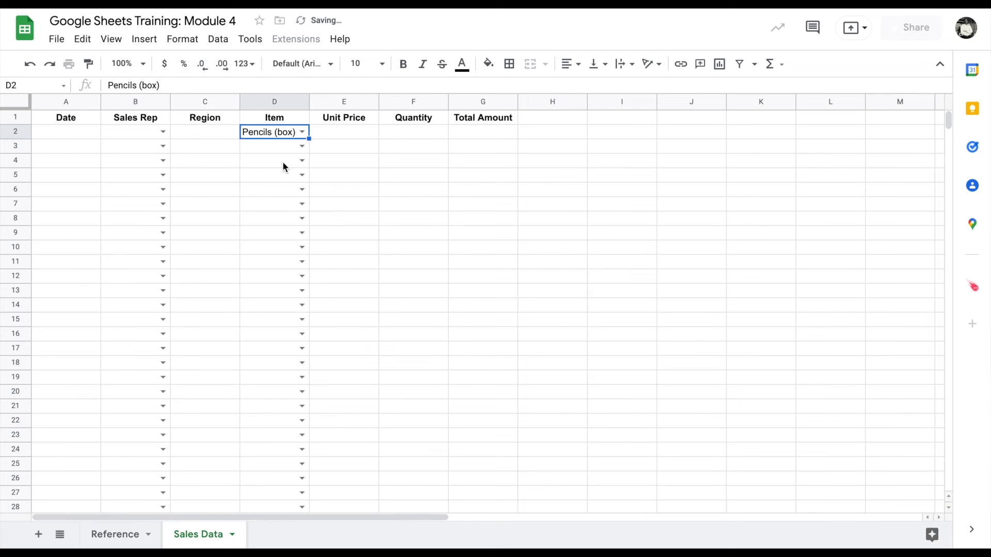
pyautogui.click(269, 152)
pyautogui.write('pen')
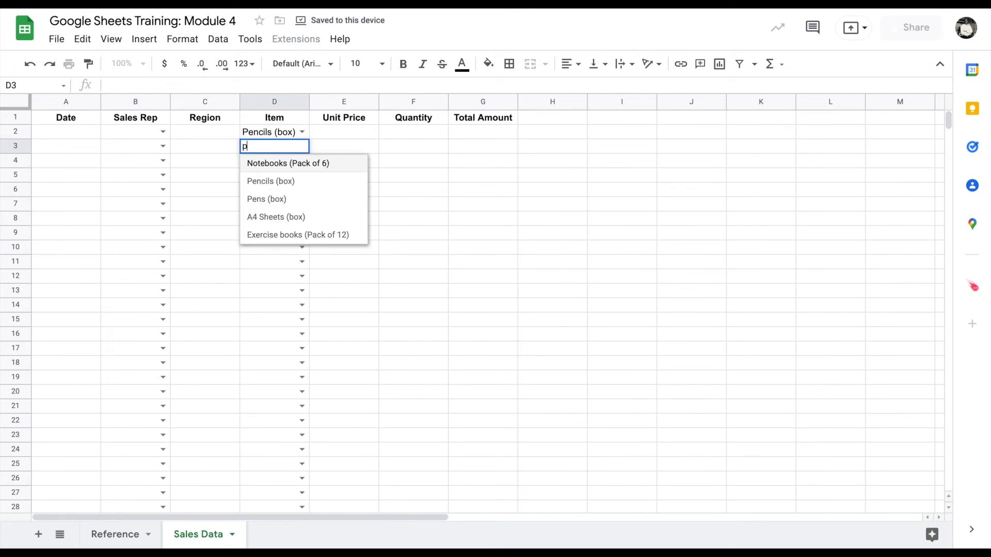
pyautogui.press('Down')
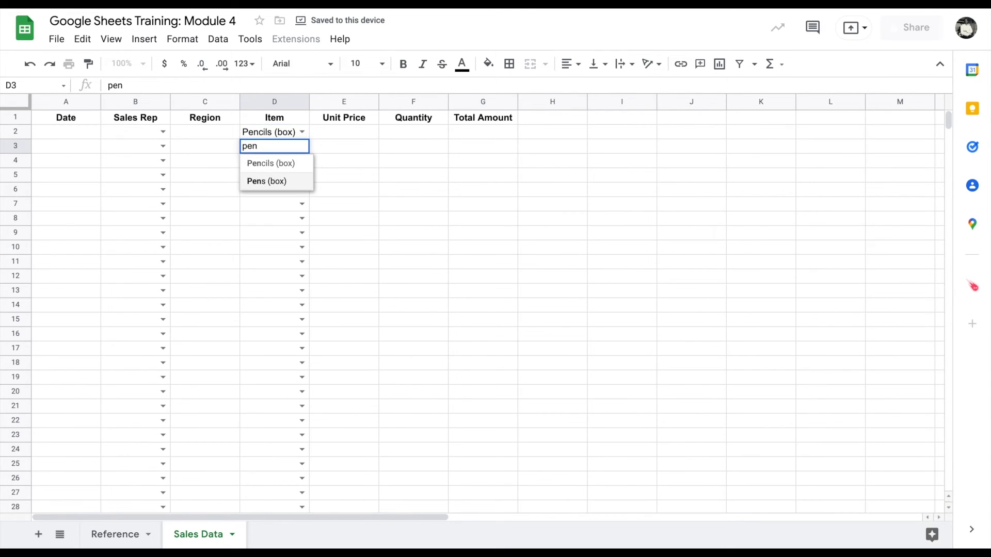
pyautogui.press('Return')
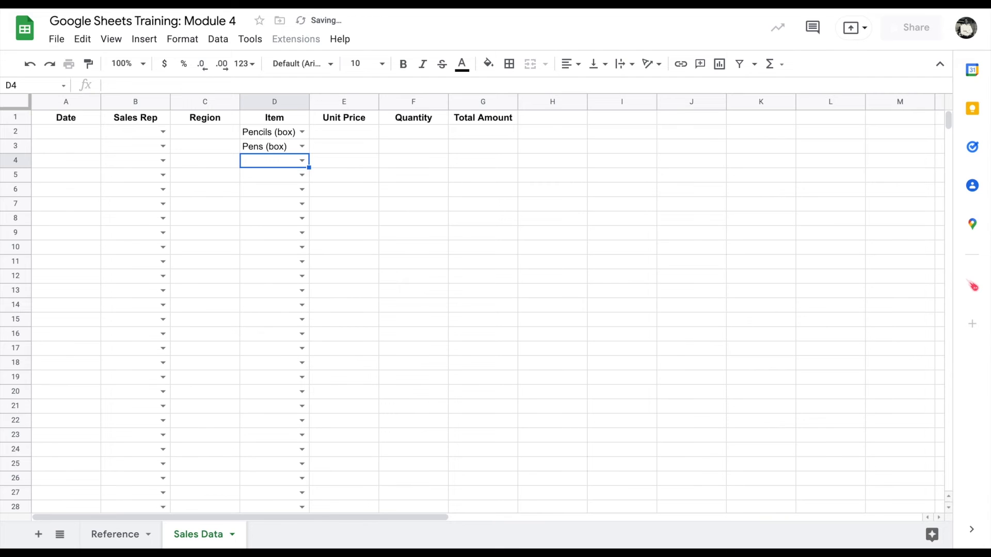
# - Test the Item rule by trying to enter the unlisted item "bag" in cell D4
pyautogui.write('bag')
pyautogui.press('Return')
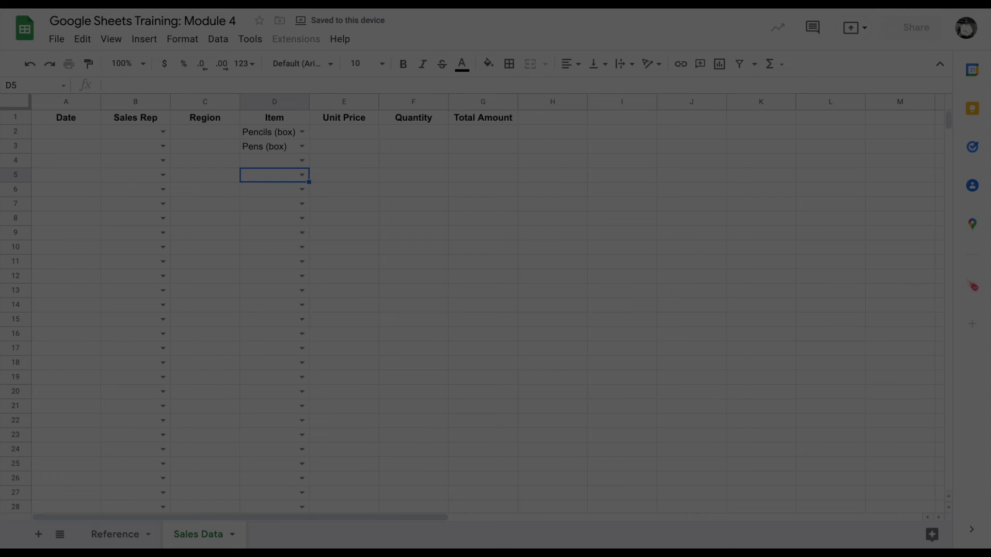